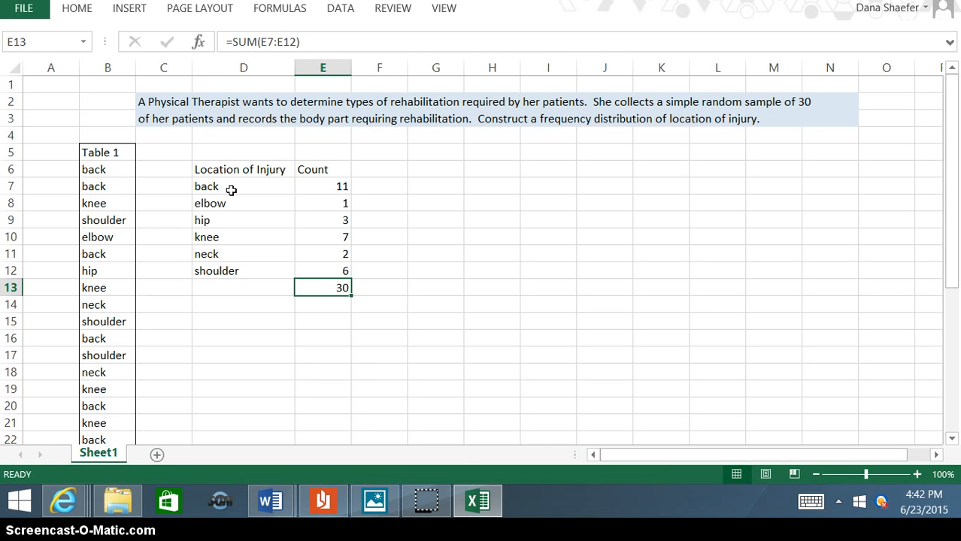
Sort the injury table D7:E12 by Count, ordered from largest to smallest.
{"action": "left_click_drag", "start_coordinate": [231, 190], "coordinate": [342, 263]}
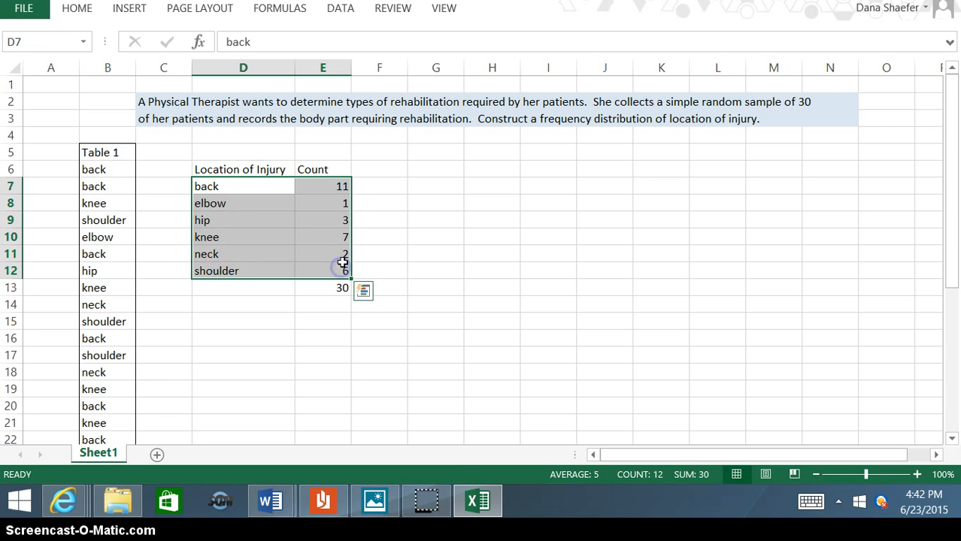
{"action": "left_click", "coordinate": [76, 11]}
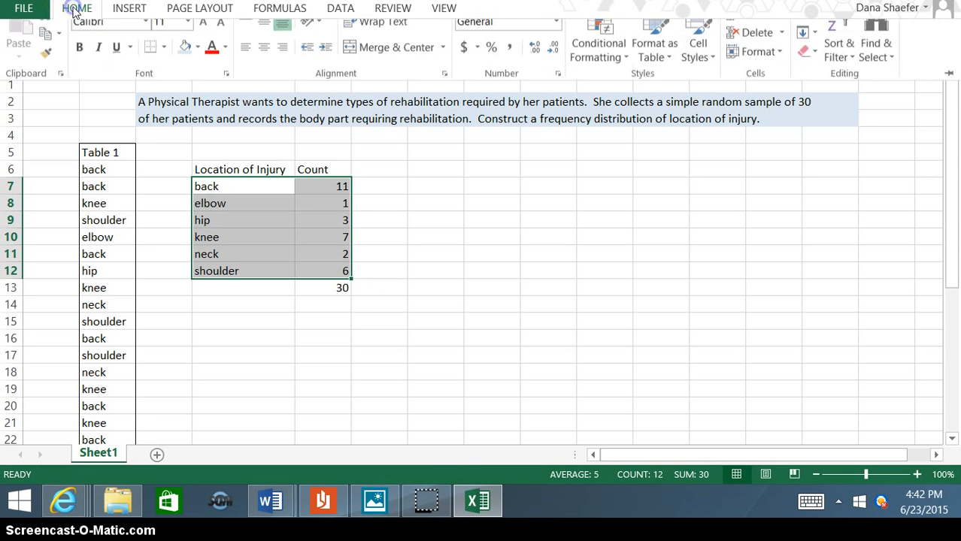
{"action": "left_click", "coordinate": [838, 57]}
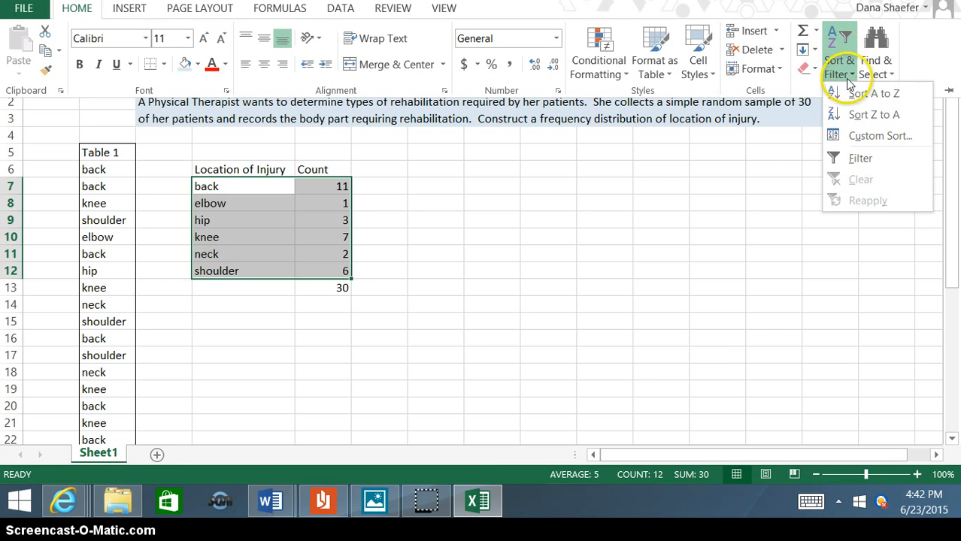
{"action": "left_click", "coordinate": [857, 136]}
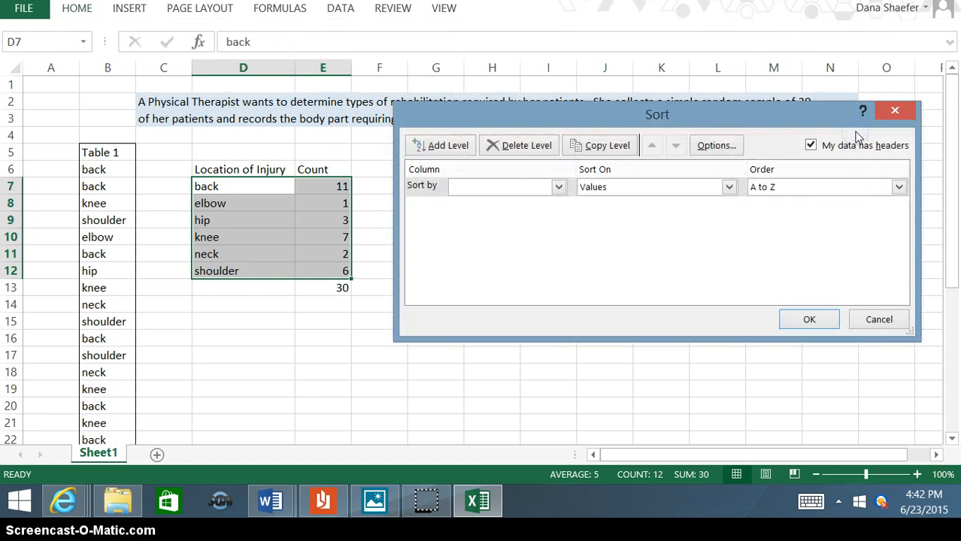
{"action": "left_click", "coordinate": [559, 188]}
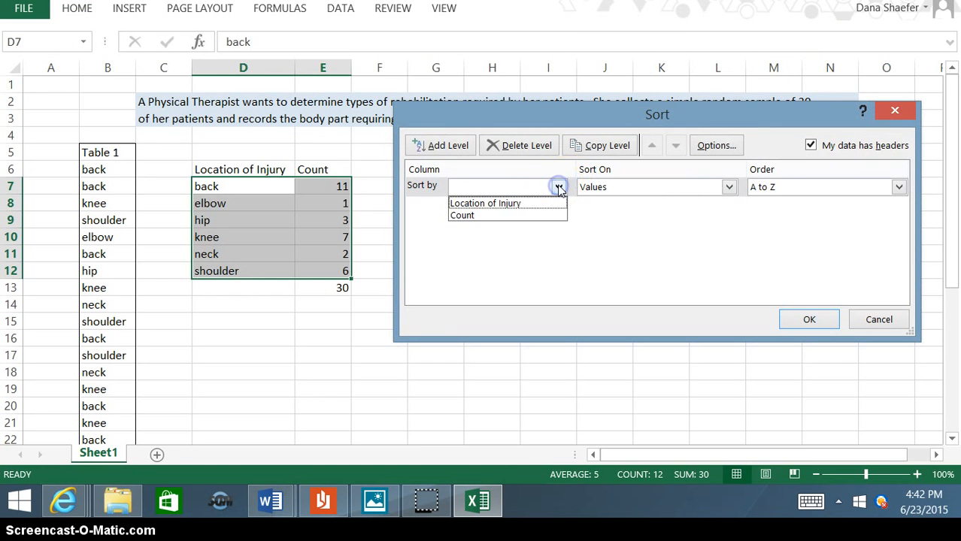
{"action": "left_click", "coordinate": [522, 215]}
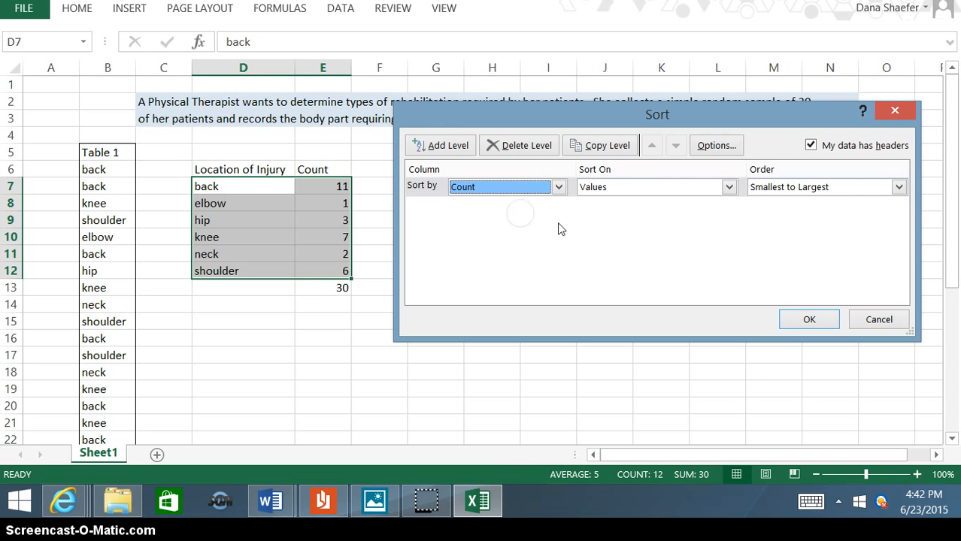
{"action": "left_click", "coordinate": [899, 187]}
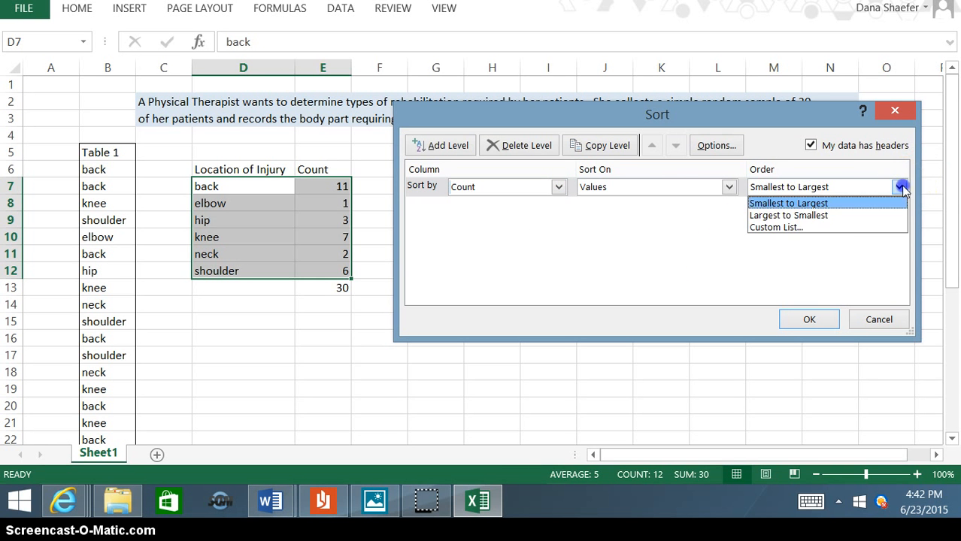
{"action": "left_click", "coordinate": [833, 217]}
{"action": "left_click", "coordinate": [809, 321]}
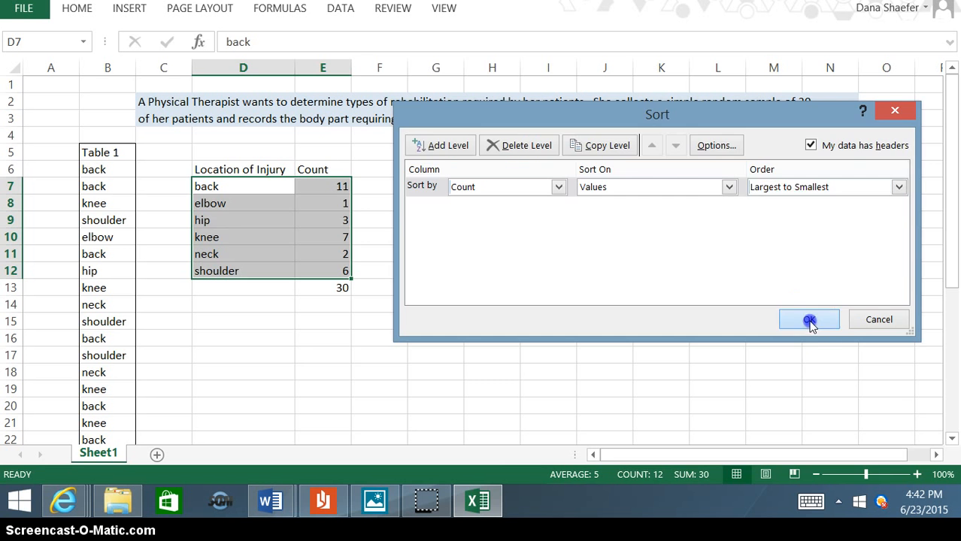
{"action": "left_click", "coordinate": [740, 370]}
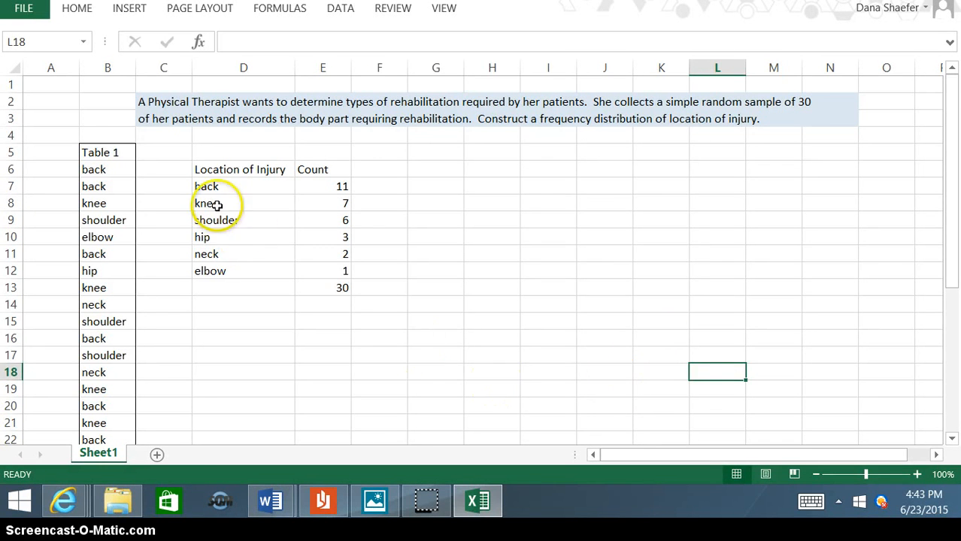
Insert a 2-D clustered column chart of D7:E12 and place it beside the table, clear of the Count column.
{"action": "left_click_drag", "start_coordinate": [215, 187], "coordinate": [326, 269]}
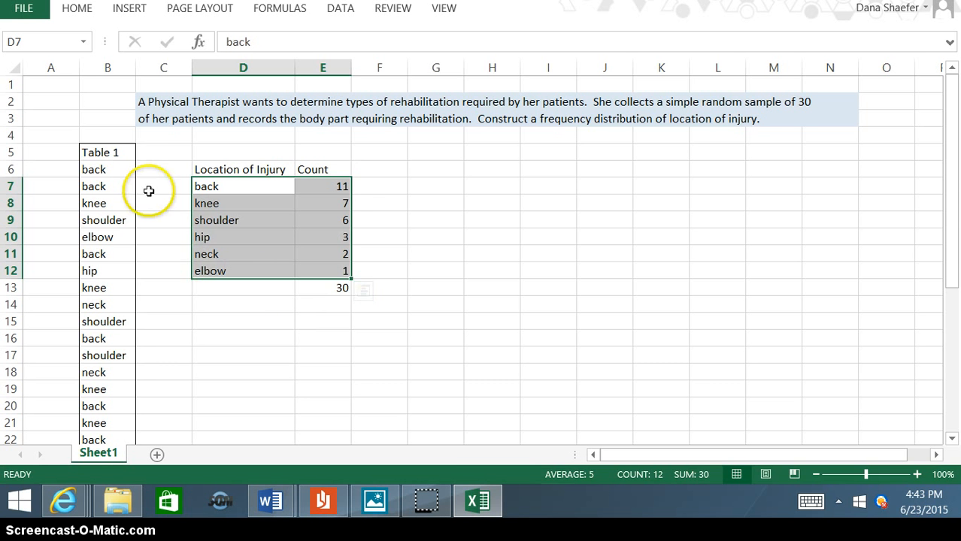
{"action": "left_click", "coordinate": [133, 9]}
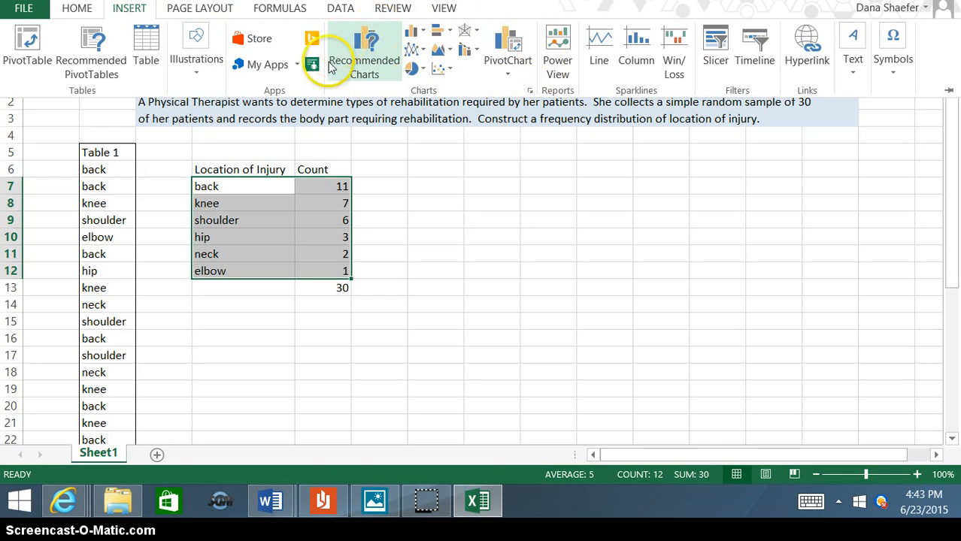
{"action": "left_click", "coordinate": [413, 34]}
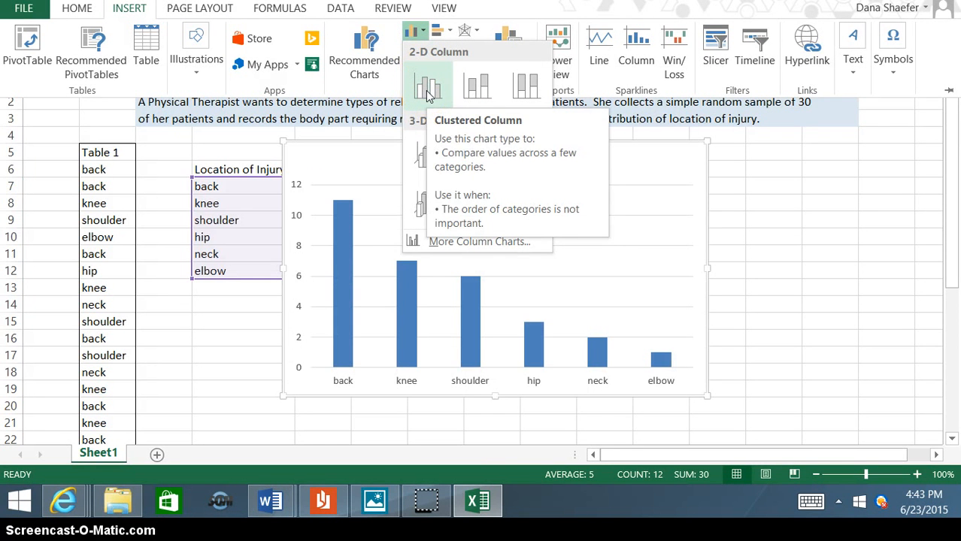
{"action": "left_click", "coordinate": [427, 89]}
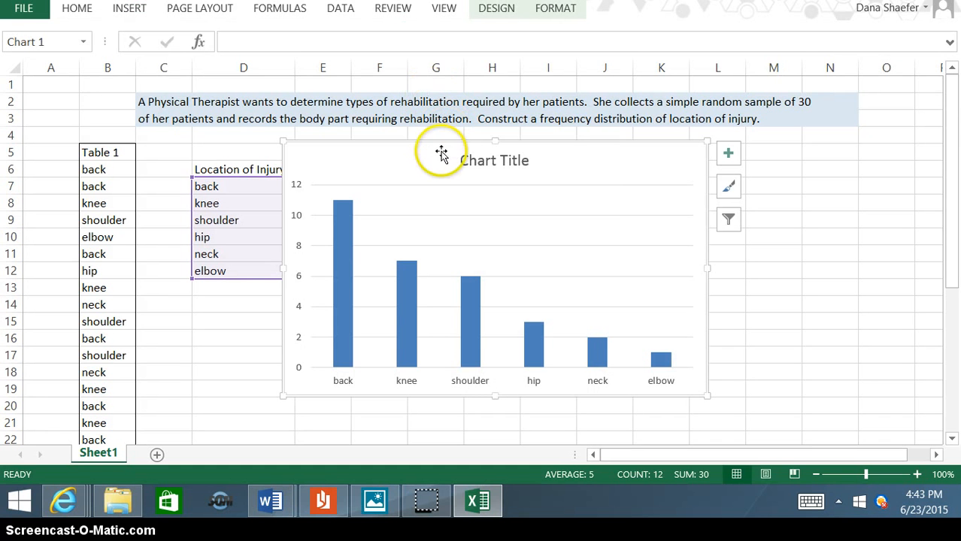
{"action": "left_click_drag", "start_coordinate": [440, 151], "coordinate": [543, 153]}
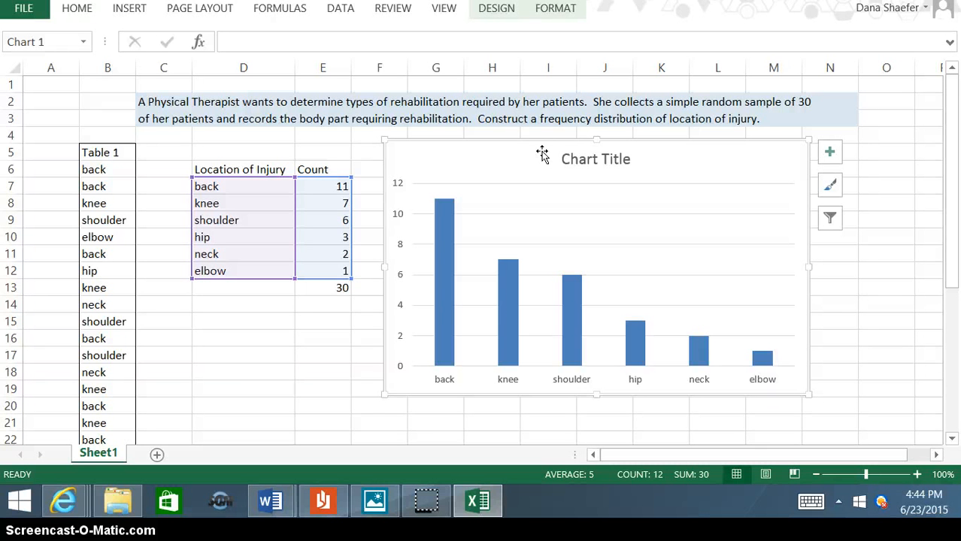
Replace the column chart's title with "Types of Rehabilitation Required".
{"action": "left_click", "coordinate": [603, 161]}
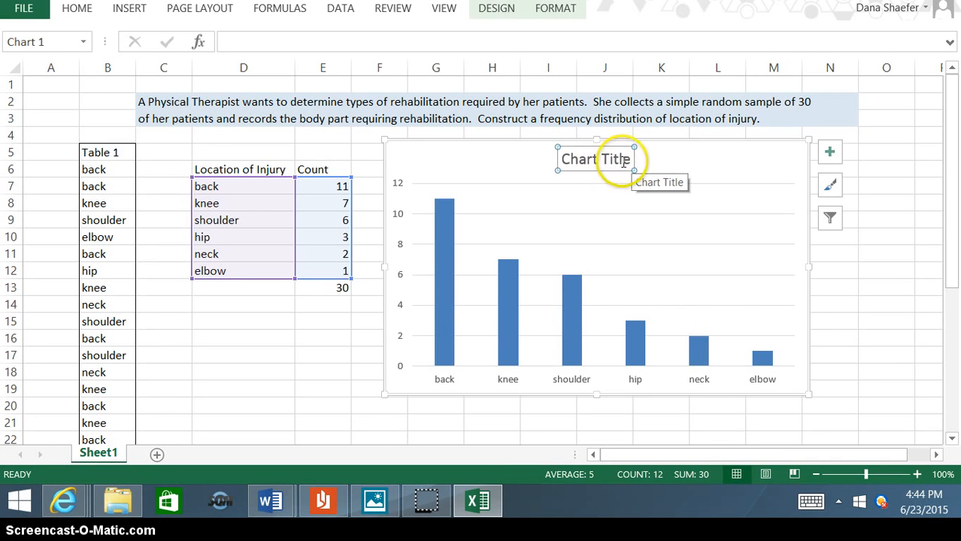
{"action": "left_click", "coordinate": [630, 159]}
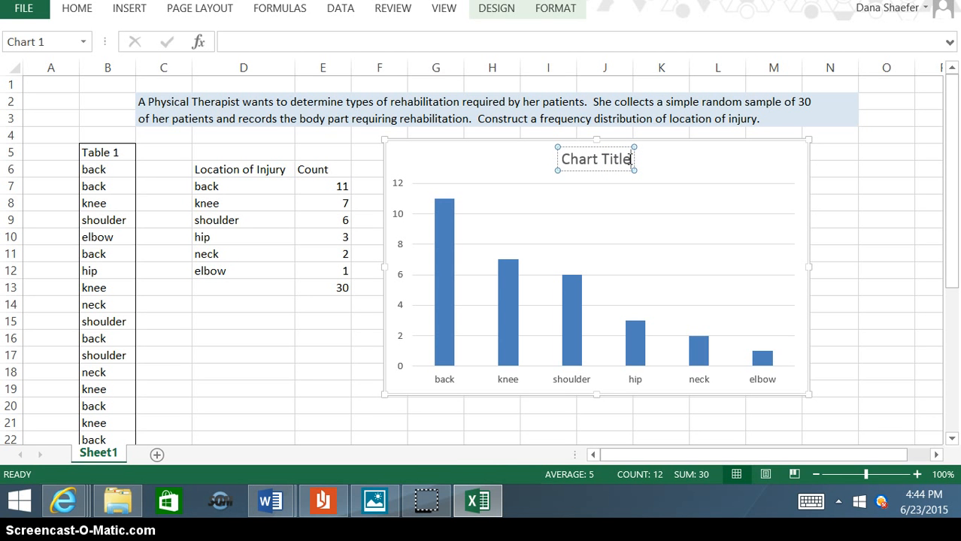
{"action": "key", "text": "BackSpace"}
{"action": "key", "text": "BackSpace"}
{"action": "key", "text": "BackSpace"}
{"action": "key", "text": "BackSpace"}
{"action": "key", "text": "BackSpace"}
{"action": "key", "text": "BackSpace"}
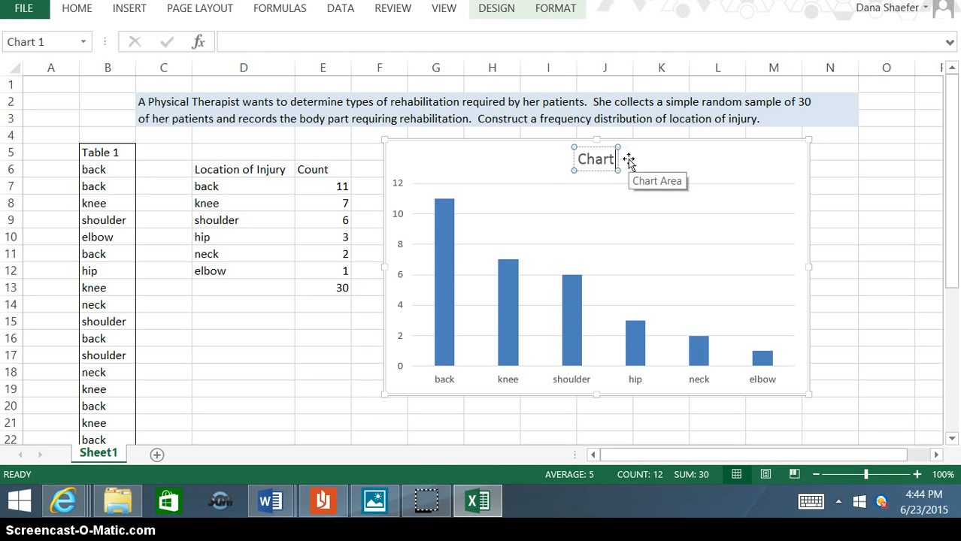
{"action": "key", "text": "BackSpace"}
{"action": "key", "text": "BackSpace"}
{"action": "key", "text": "BackSpace"}
{"action": "key", "text": "BackSpace"}
{"action": "key", "text": "BackSpace"}
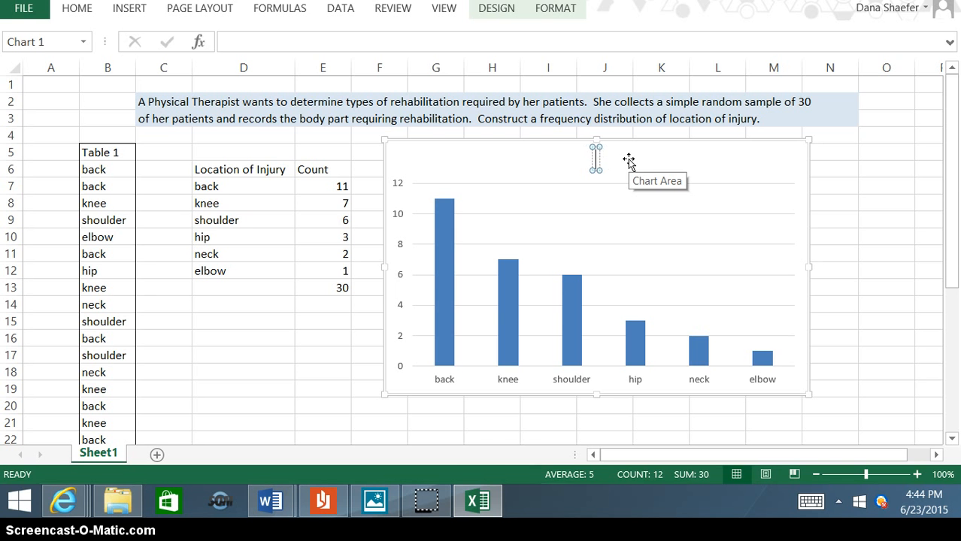
{"action": "type", "text": "Types"}
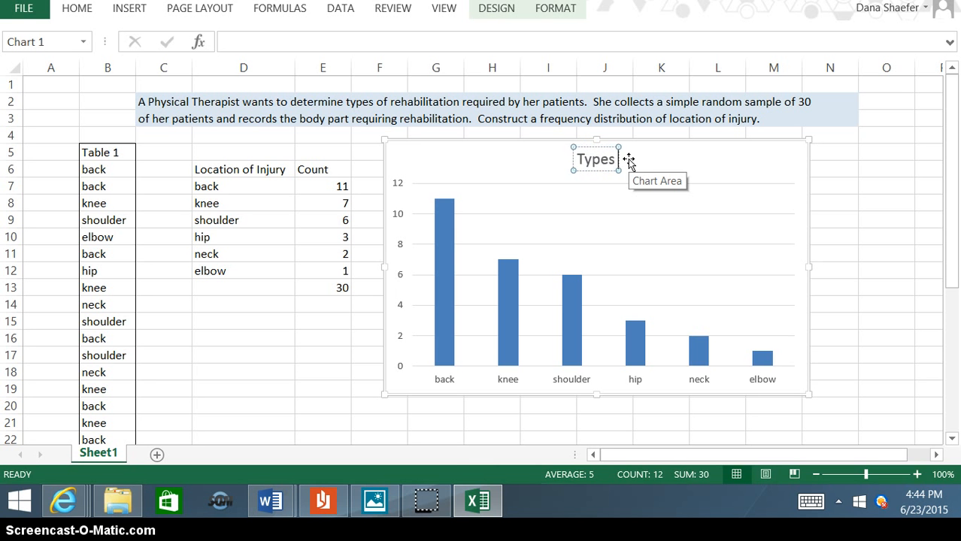
{"action": "type", "text": " of Reha"}
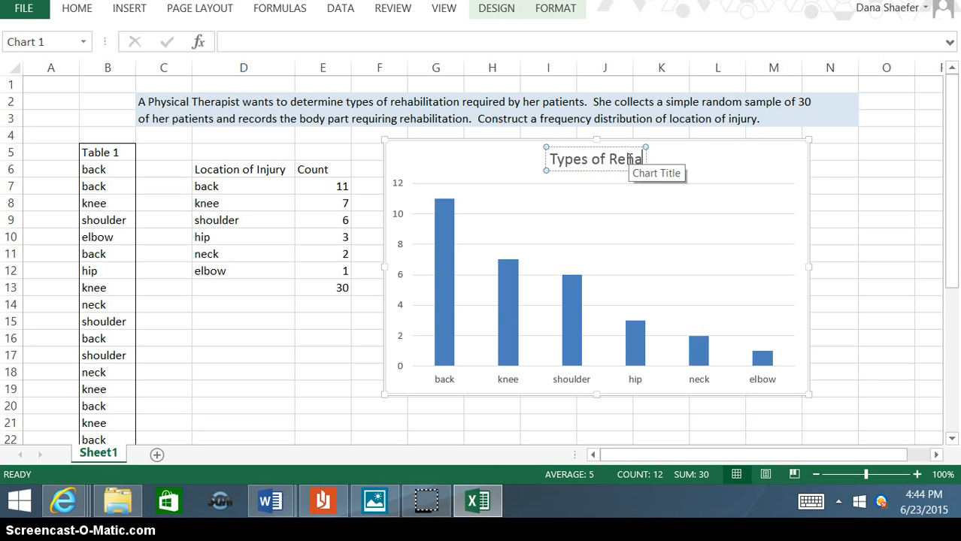
{"action": "type", "text": "bilit"}
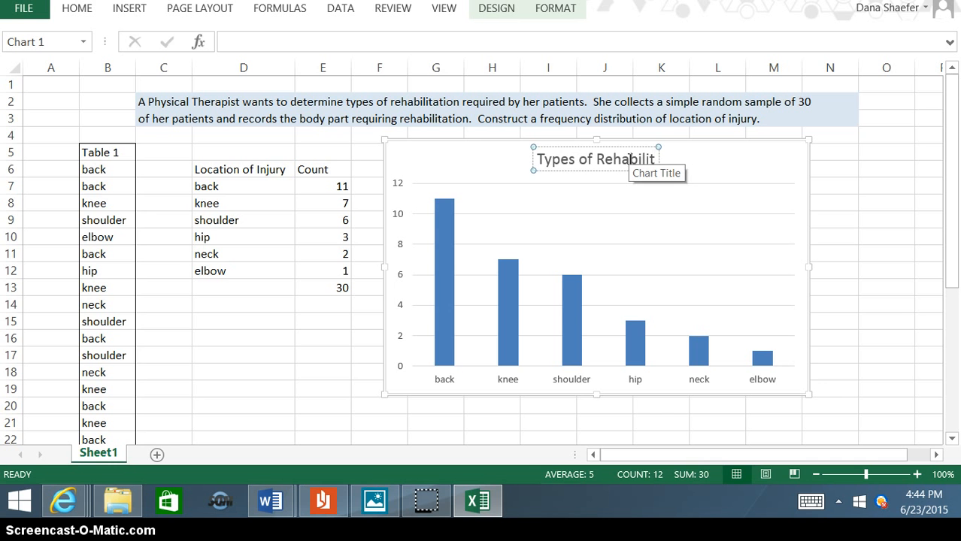
{"action": "type", "text": "ation R"}
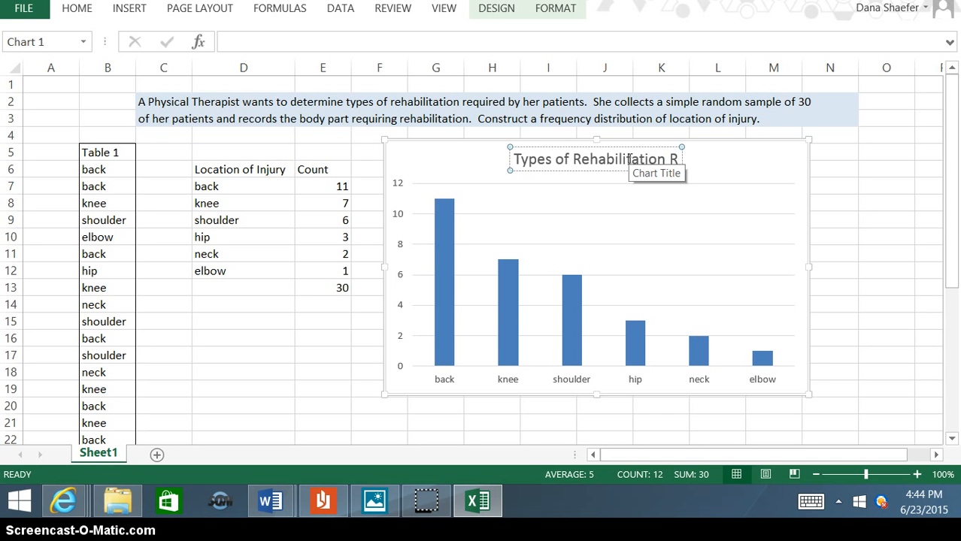
{"action": "type", "text": "equire"}
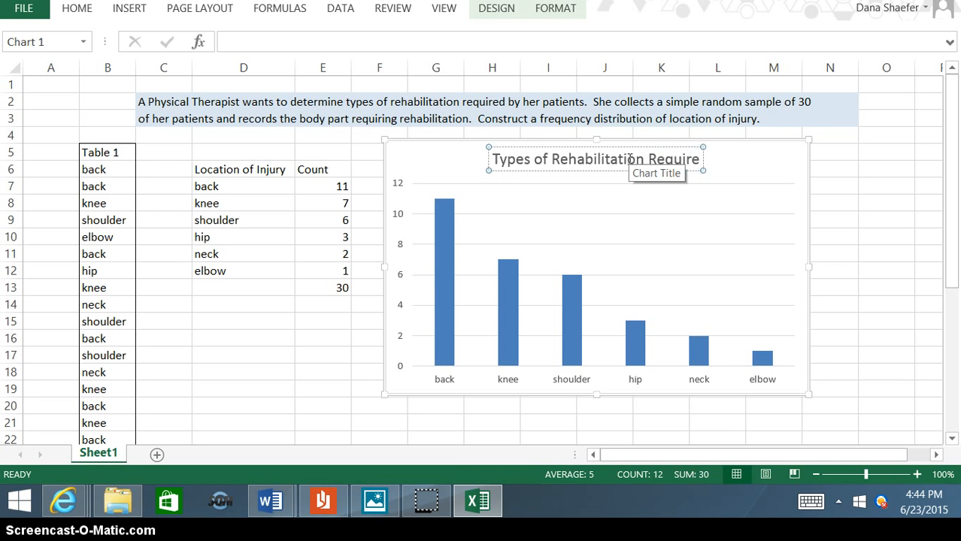
{"action": "type", "text": "d"}
{"action": "left_click", "coordinate": [369, 339]}
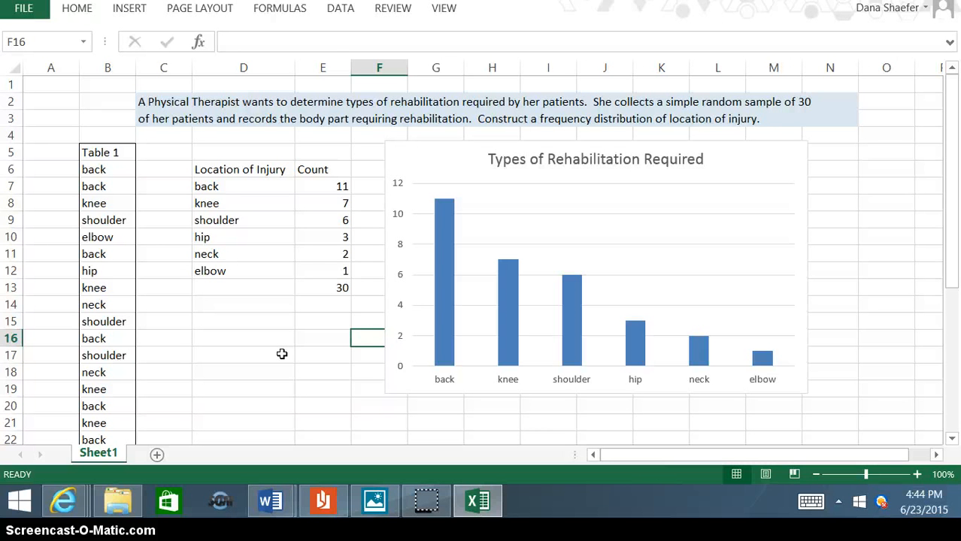
Delete the whole column chart from the worksheet.
{"action": "left_click", "coordinate": [544, 242]}
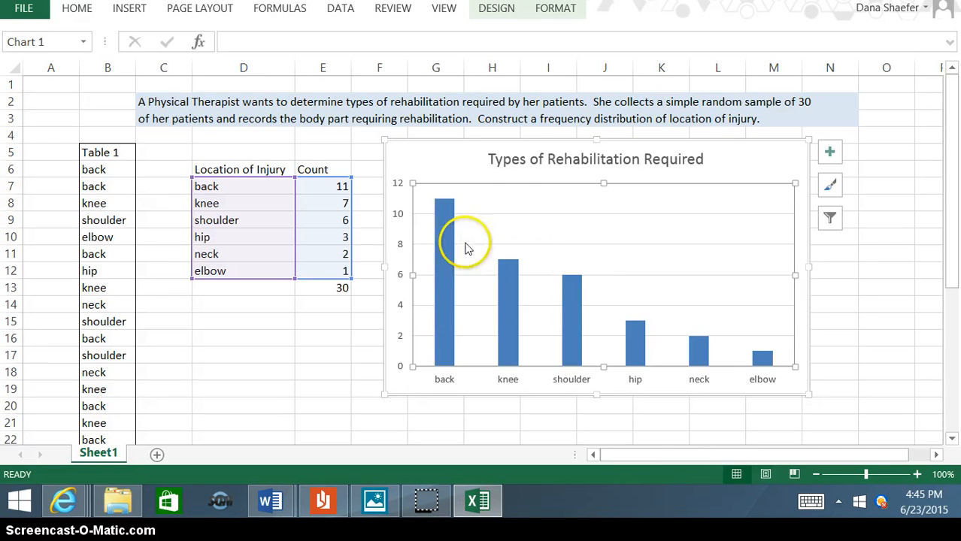
{"action": "left_click", "coordinate": [382, 140]}
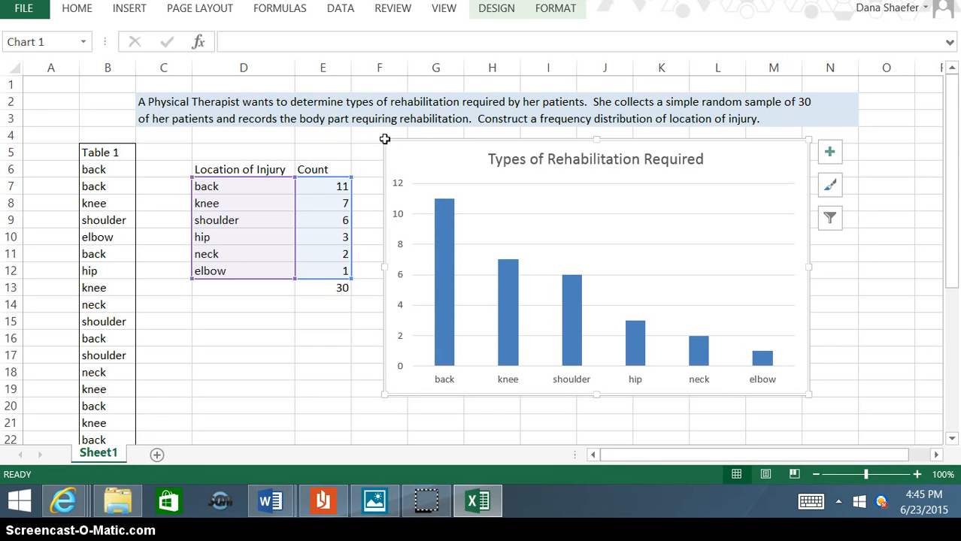
{"action": "key", "text": "Delete"}
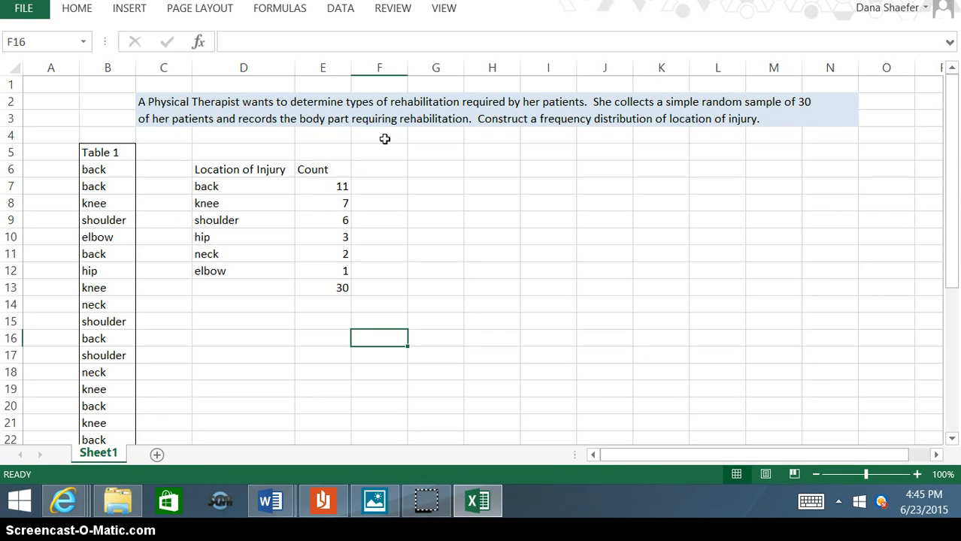
{"action": "right_click", "coordinate": [290, 335]}
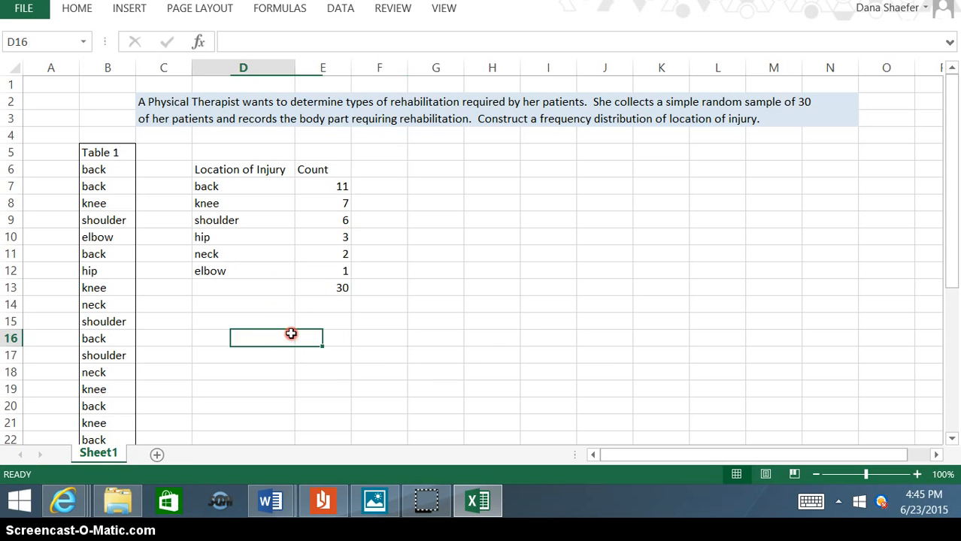
{"action": "left_click", "coordinate": [600, 323]}
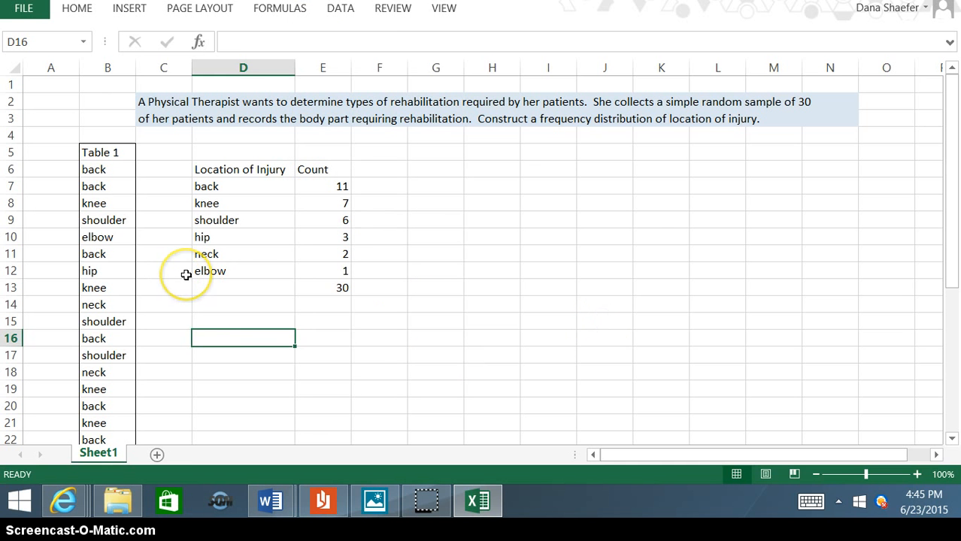
Insert a basic 2-D pie chart from the injury locations and counts in D7:E12.
{"action": "left_click", "coordinate": [209, 187]}
{"action": "left_click_drag", "start_coordinate": [272, 188], "coordinate": [333, 270]}
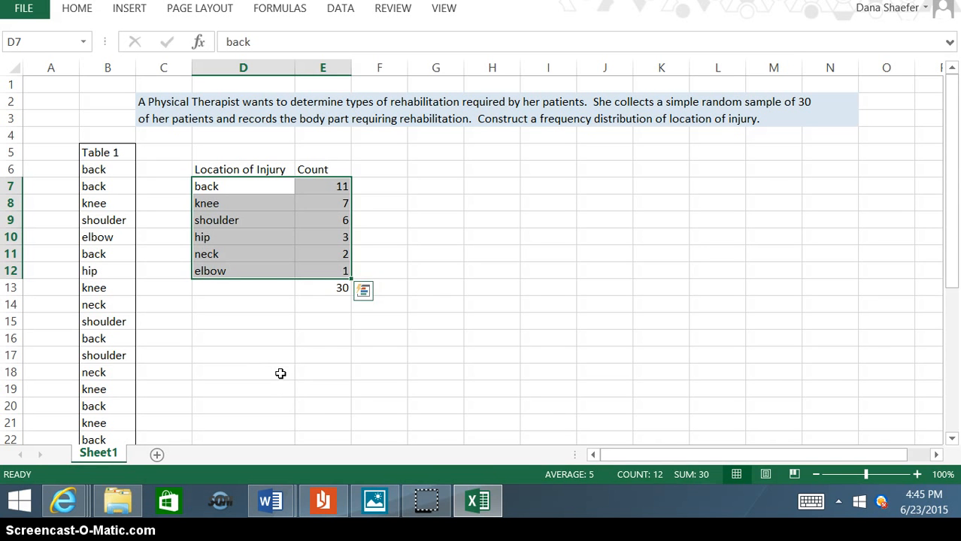
{"action": "left_click", "coordinate": [130, 10]}
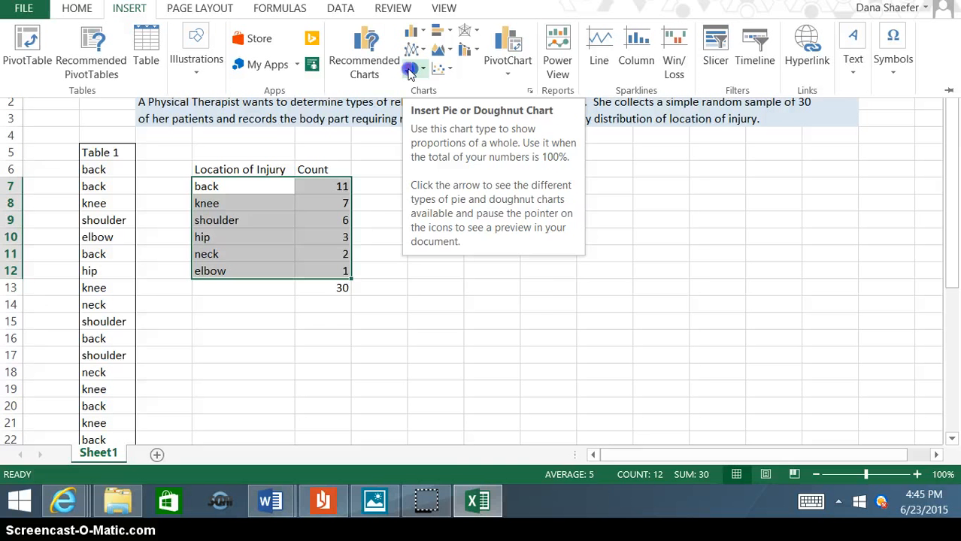
{"action": "left_click", "coordinate": [411, 70]}
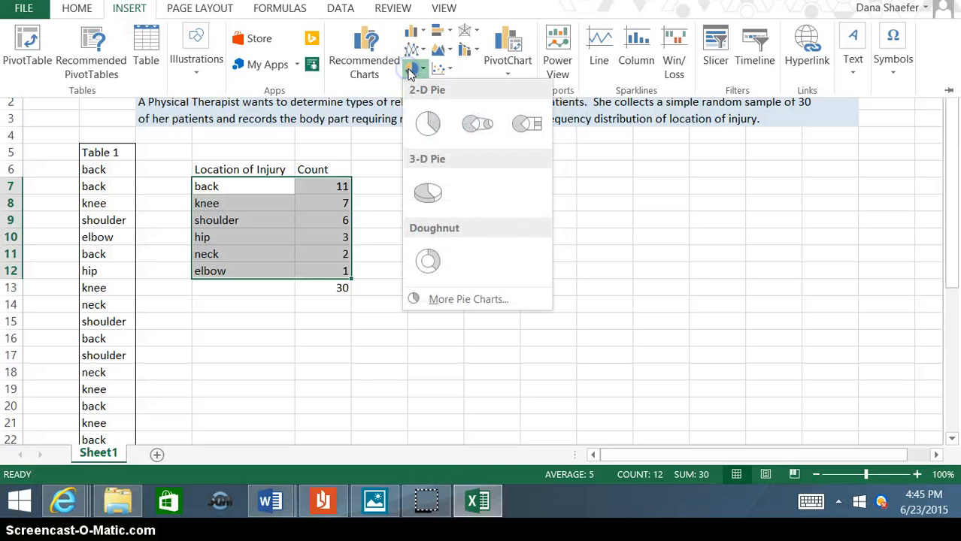
{"action": "left_click", "coordinate": [428, 123]}
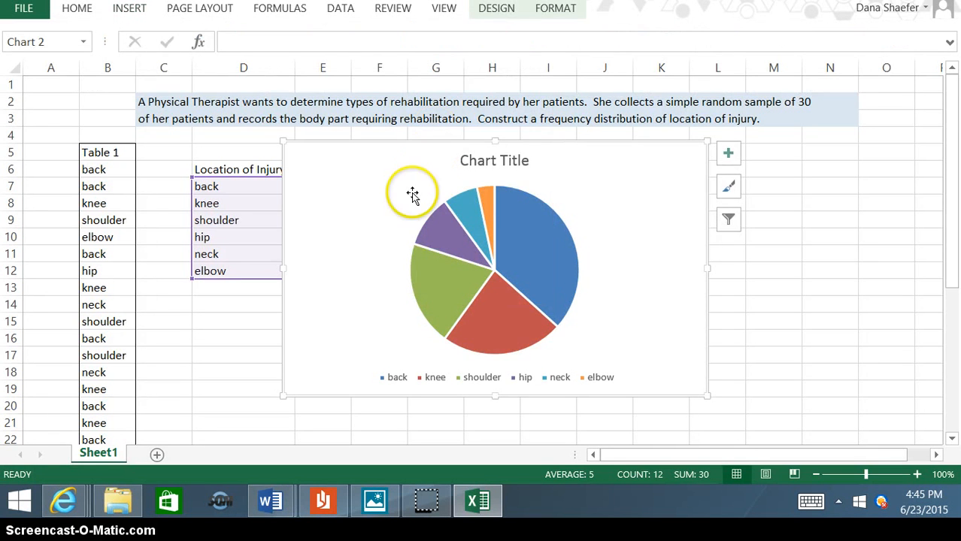
Shift the pie slightly within its chart area and move the whole chart beside the table, clear of the Count column.
{"action": "left_click_drag", "start_coordinate": [412, 193], "coordinate": [426, 185]}
{"action": "left_click", "coordinate": [425, 166]}
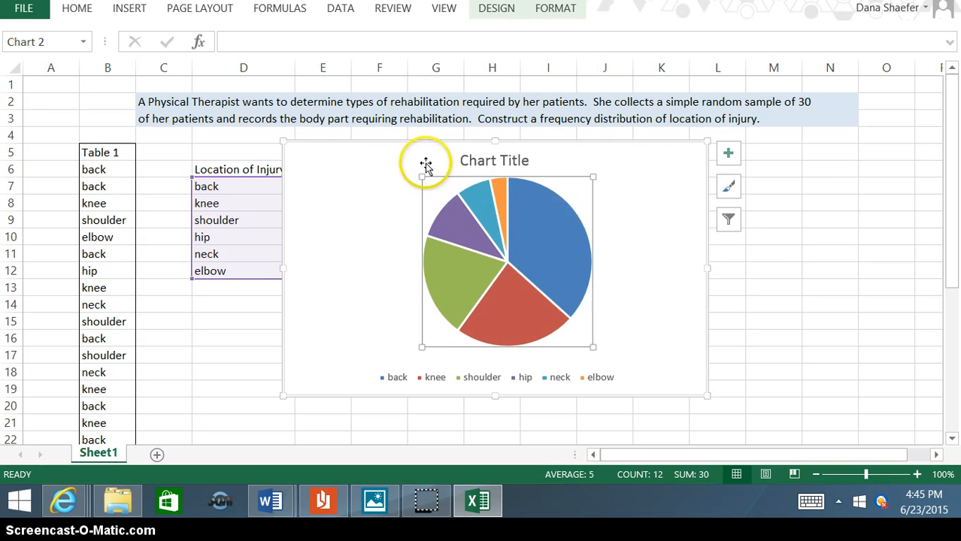
{"action": "left_click_drag", "start_coordinate": [442, 154], "coordinate": [522, 153]}
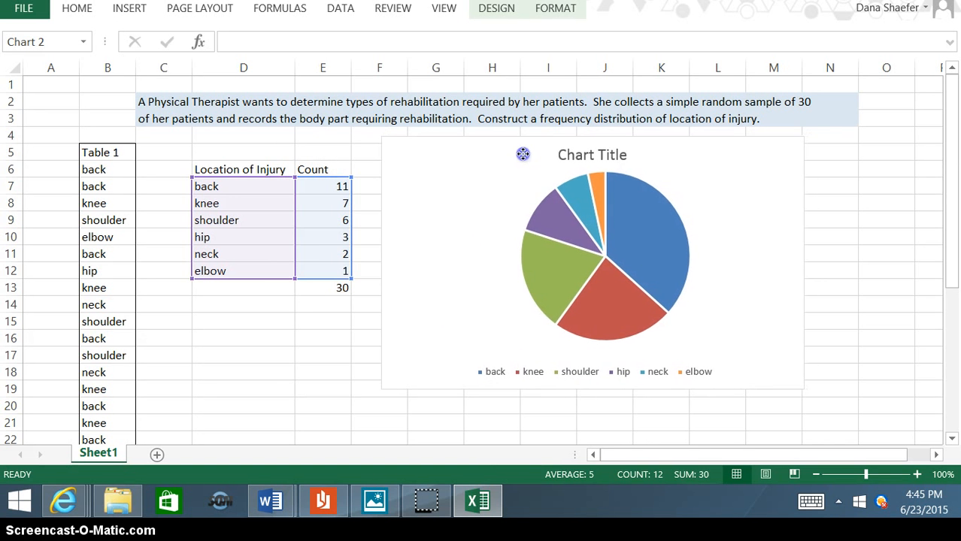
Apply chart Style 11, with percentage labels on the slices and a patterned background, to the injury pie chart.
{"action": "left_click", "coordinate": [489, 218]}
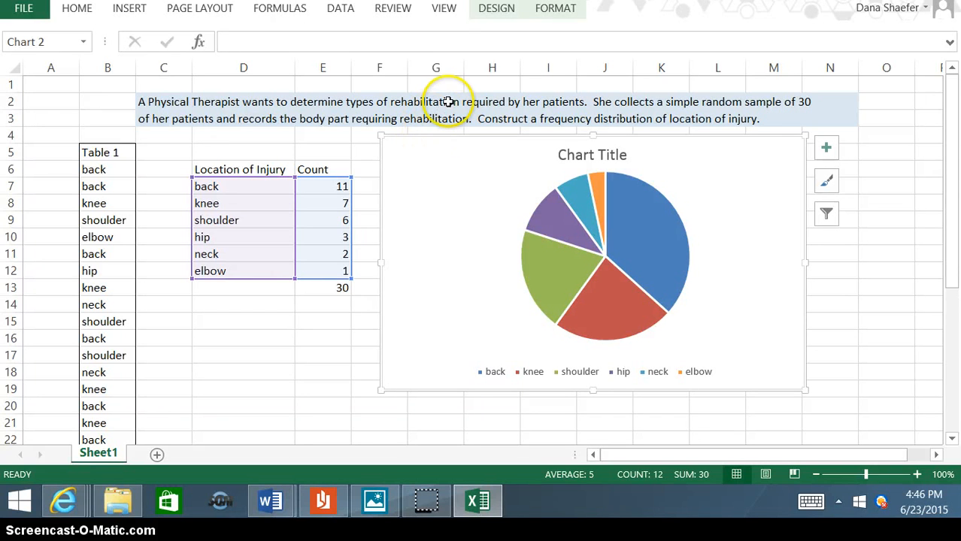
{"action": "left_click", "coordinate": [497, 9]}
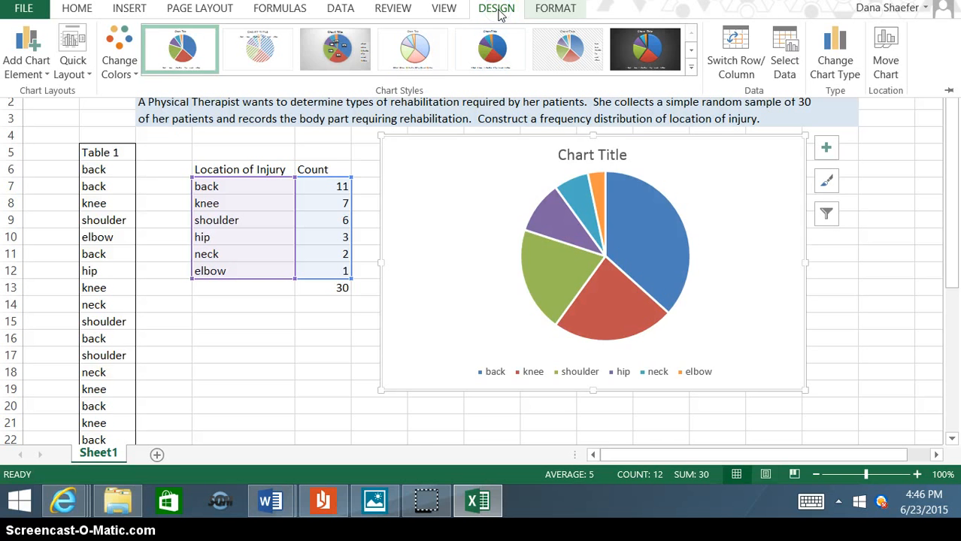
{"action": "left_click", "coordinate": [256, 49]}
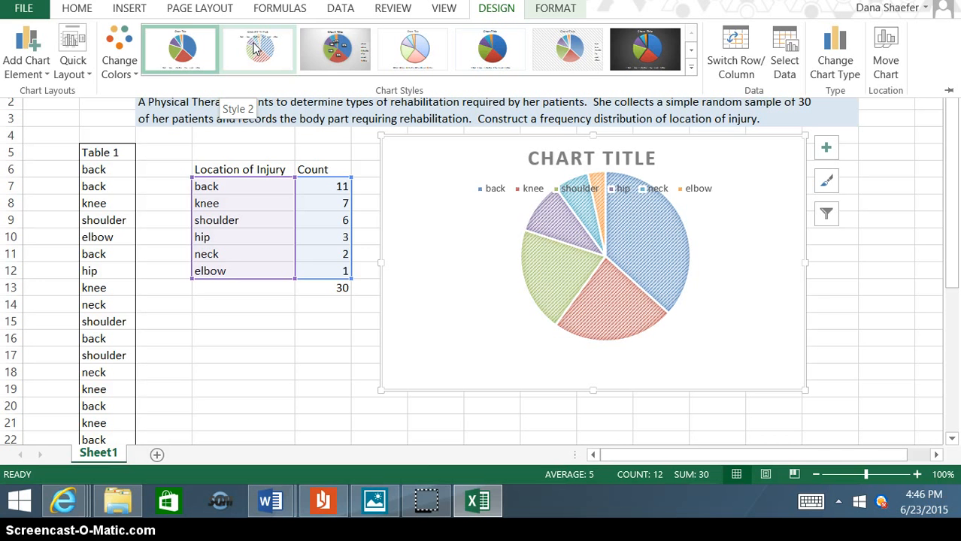
{"action": "left_click", "coordinate": [330, 47]}
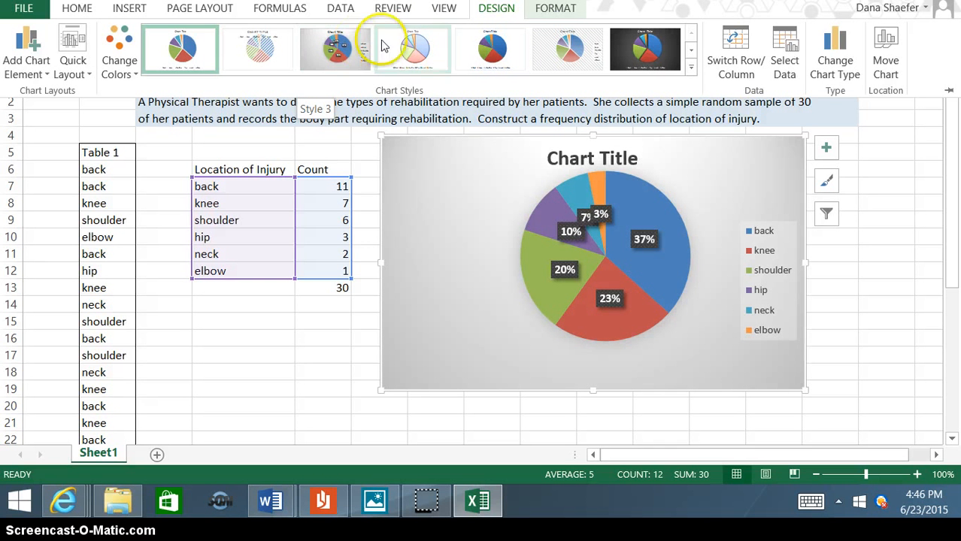
{"action": "left_click", "coordinate": [690, 68]}
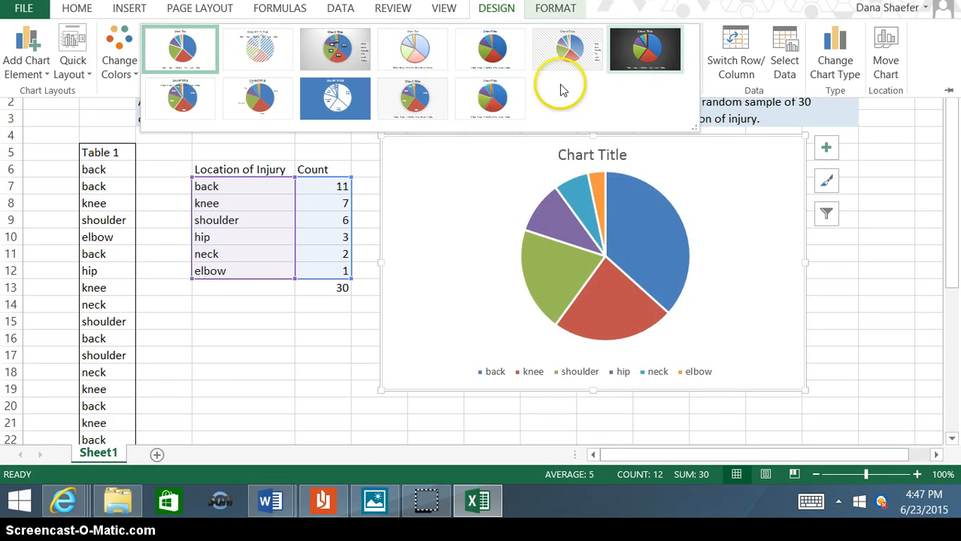
{"action": "left_click", "coordinate": [483, 92]}
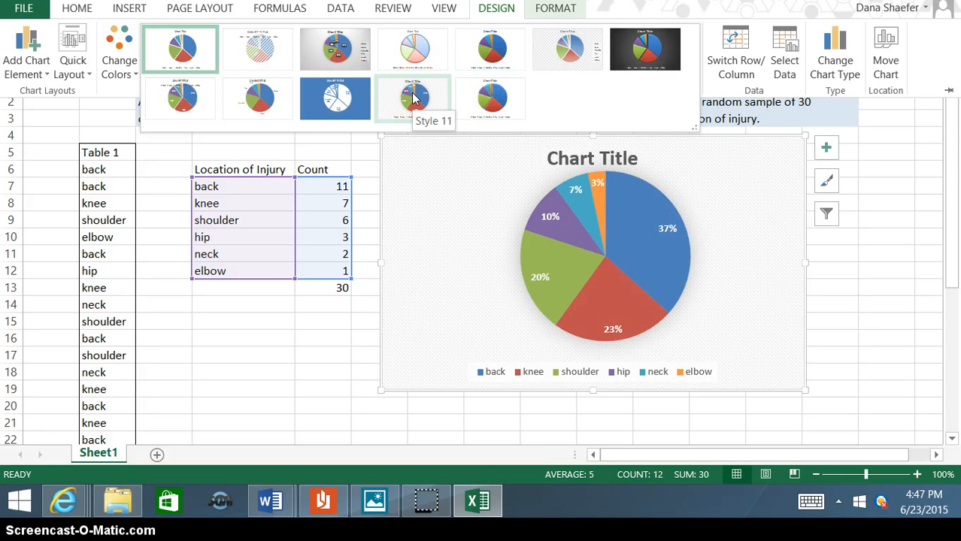
{"action": "left_click", "coordinate": [380, 96]}
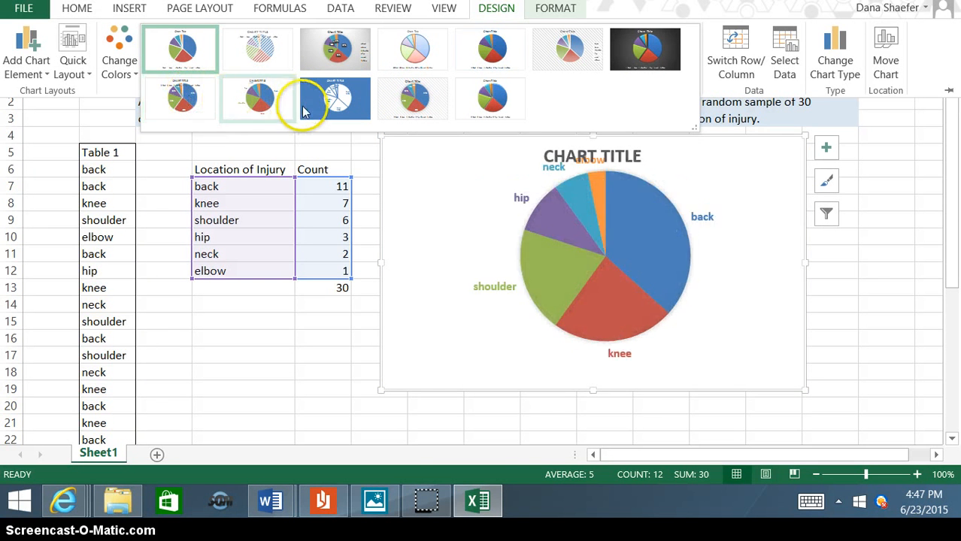
{"action": "left_click", "coordinate": [434, 111]}
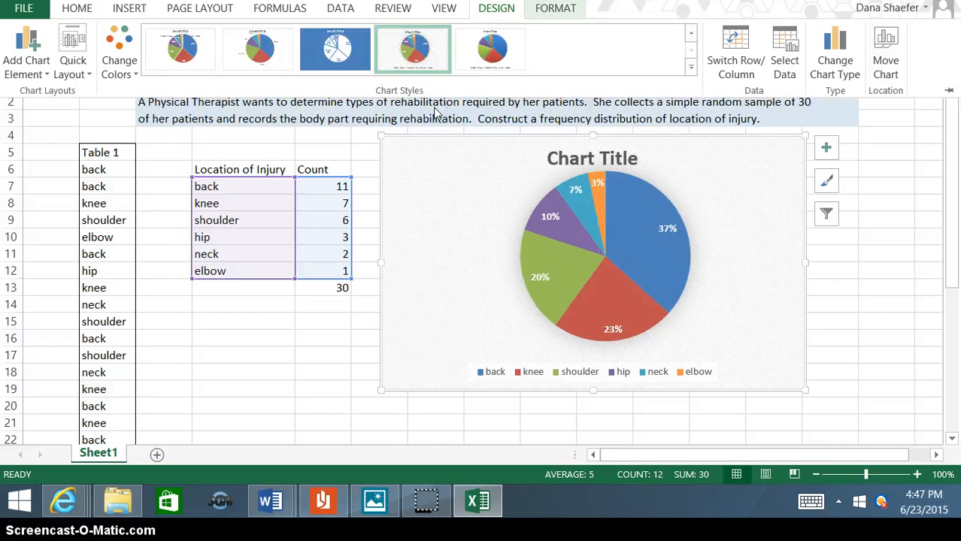
Replace the pie chart's title with "Types of Rehabilitation Required" and deselect the chart.
{"action": "left_click", "coordinate": [615, 157]}
{"action": "left_click", "coordinate": [624, 157]}
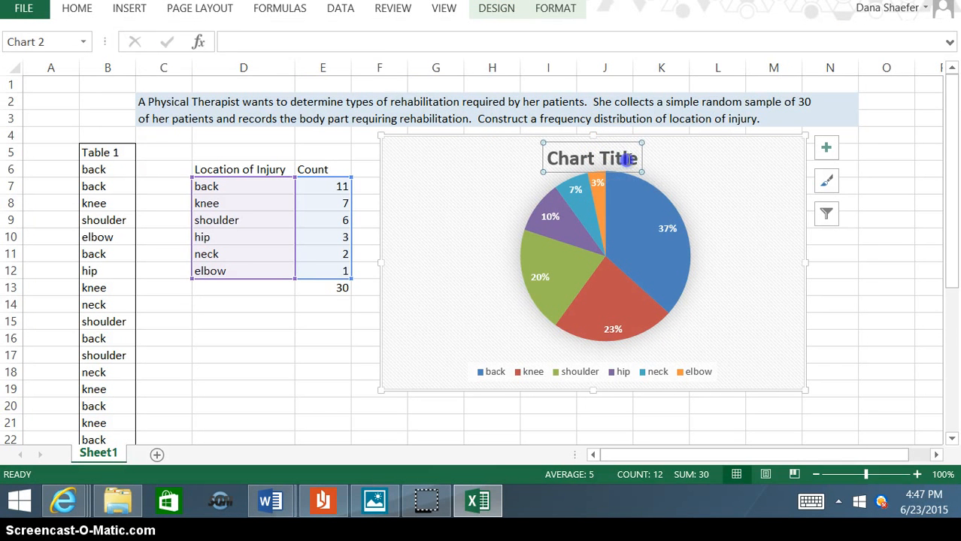
{"action": "left_click", "coordinate": [636, 158]}
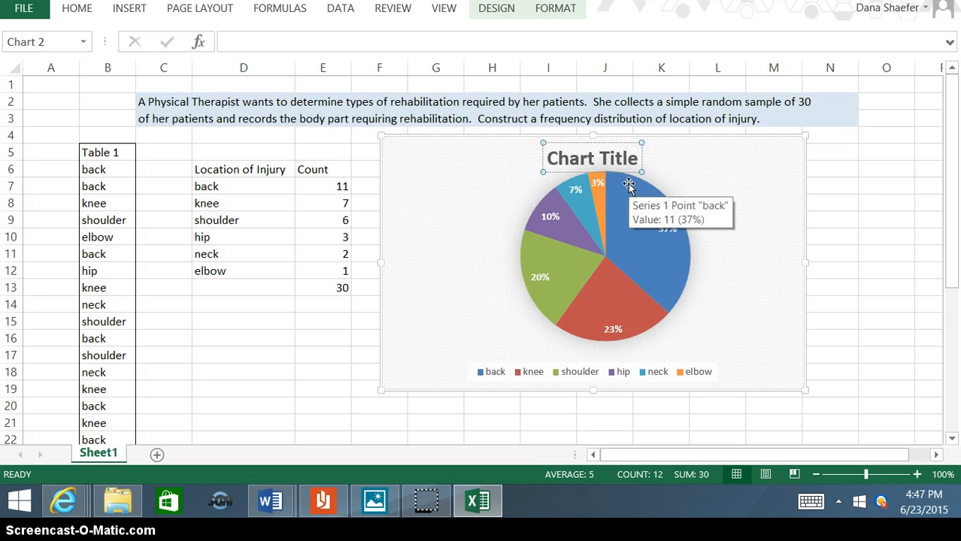
{"action": "key", "text": "BackSpace"}
{"action": "key", "text": "BackSpace"}
{"action": "key", "text": "BackSpace"}
{"action": "key", "text": "BackSpace"}
{"action": "key", "text": "BackSpace"}
{"action": "key", "text": "BackSpace"}
{"action": "key", "text": "BackSpace"}
{"action": "key", "text": "BackSpace"}
{"action": "key", "text": "BackSpace"}
{"action": "key", "text": "BackSpace"}
{"action": "key", "text": "BackSpace"}
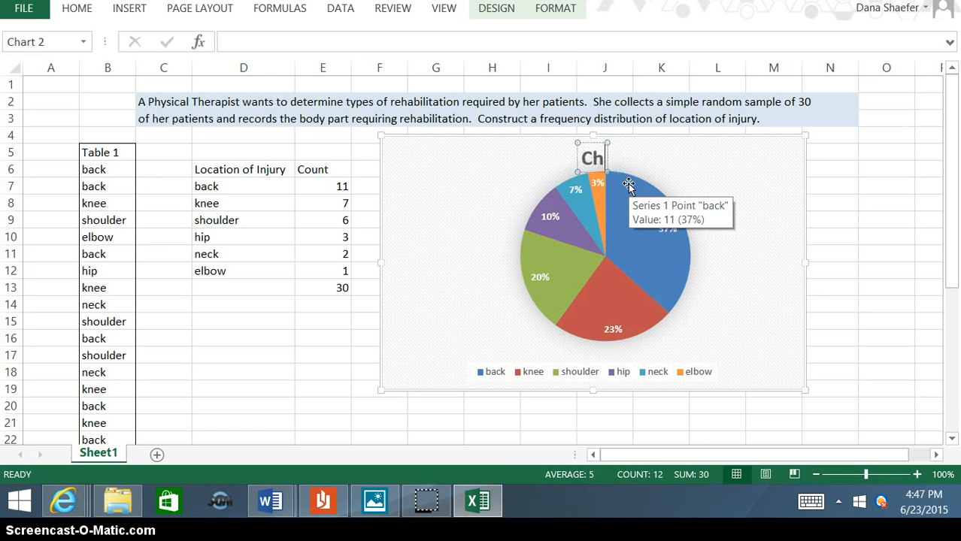
{"action": "type", "text": "T"}
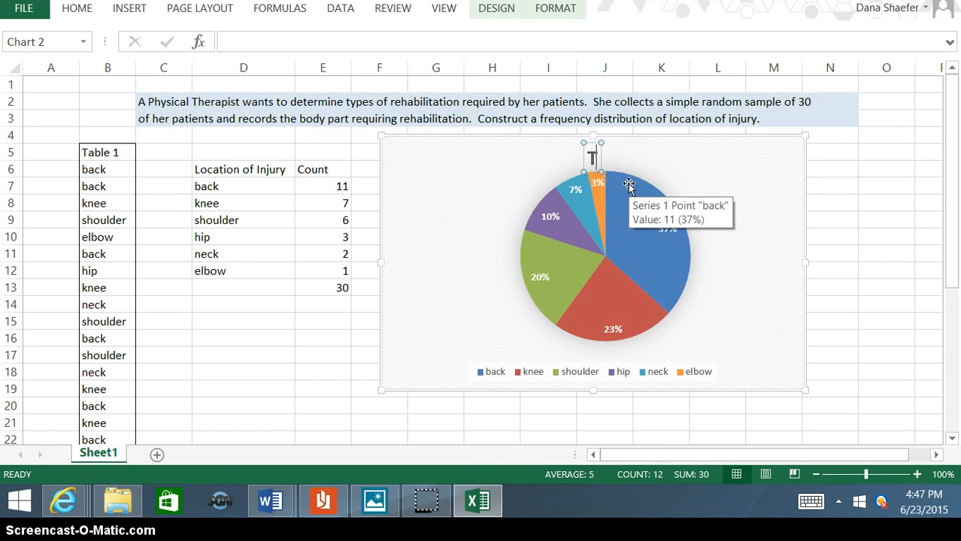
{"action": "type", "text": "ypes of"}
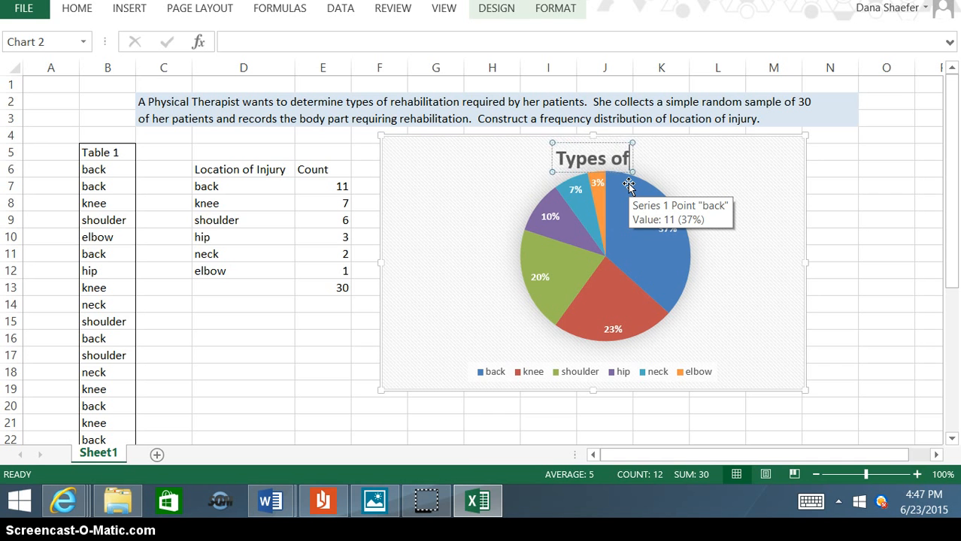
{"action": "type", "text": " Rehabil"}
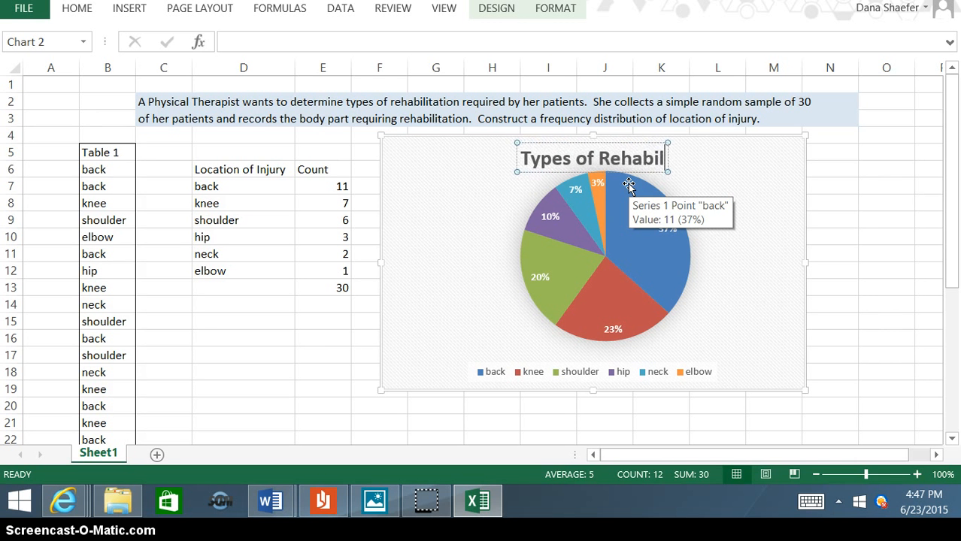
{"action": "type", "text": "itation"}
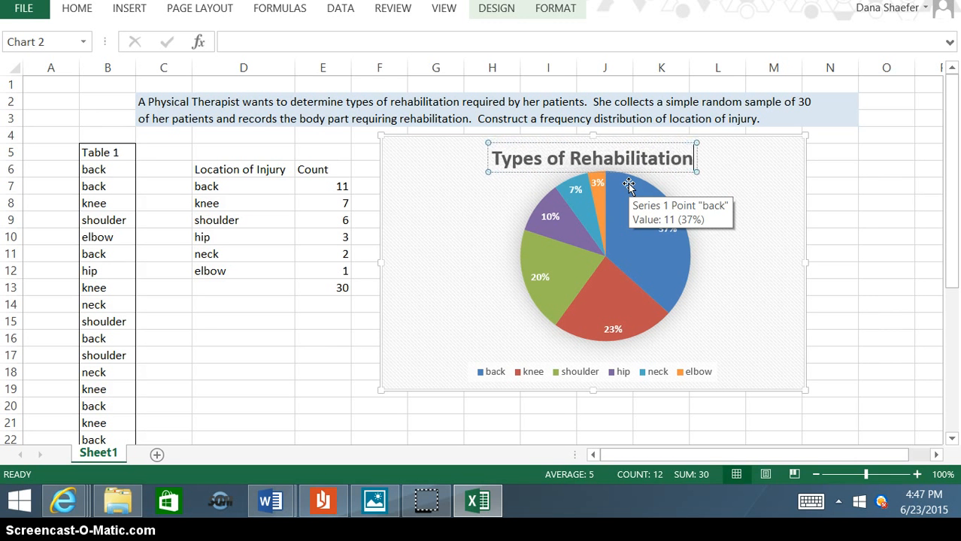
{"action": "type", "text": " R"}
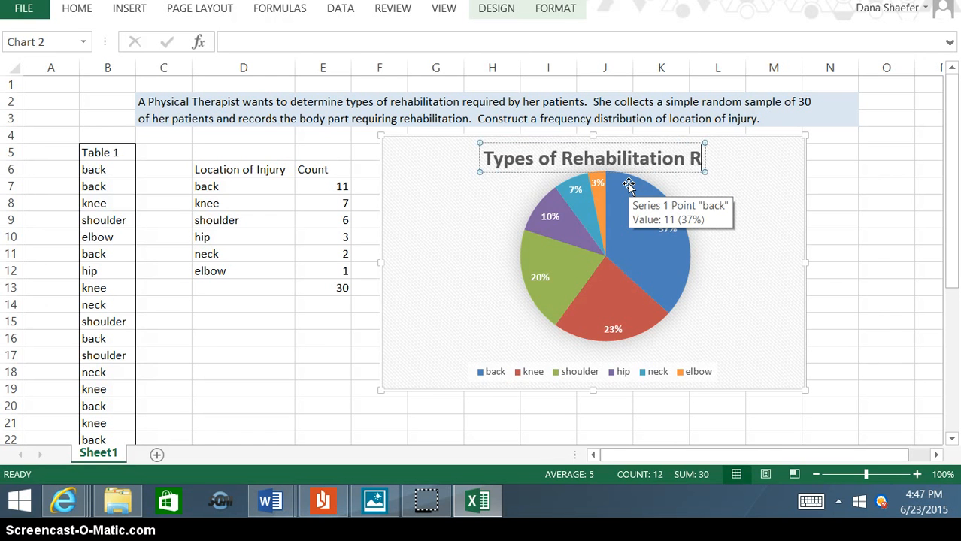
{"action": "type", "text": "equir"}
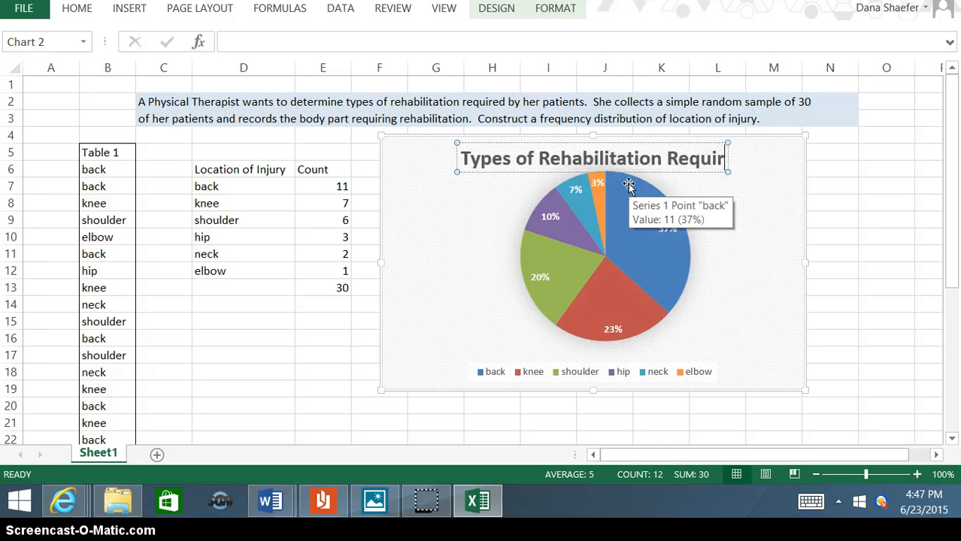
{"action": "type", "text": "ed"}
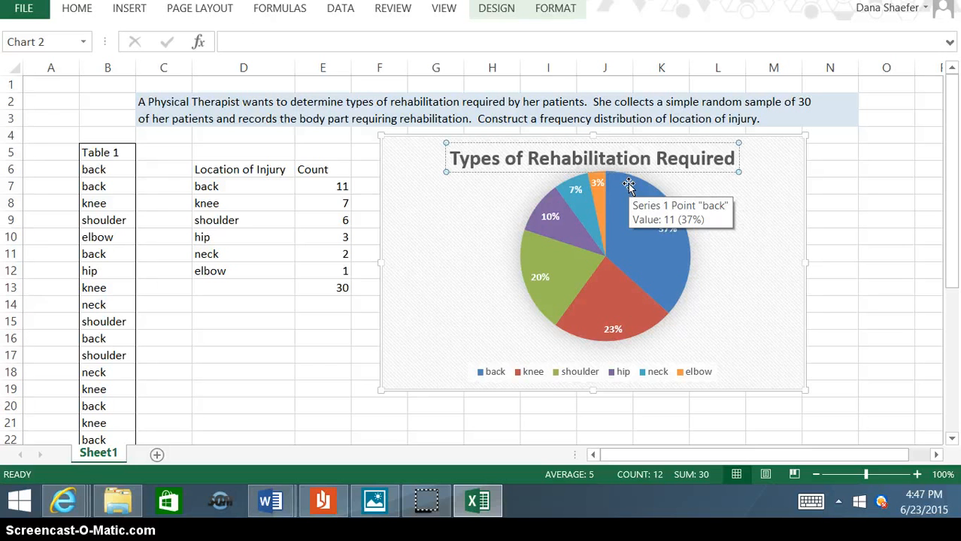
{"action": "left_click", "coordinate": [523, 202]}
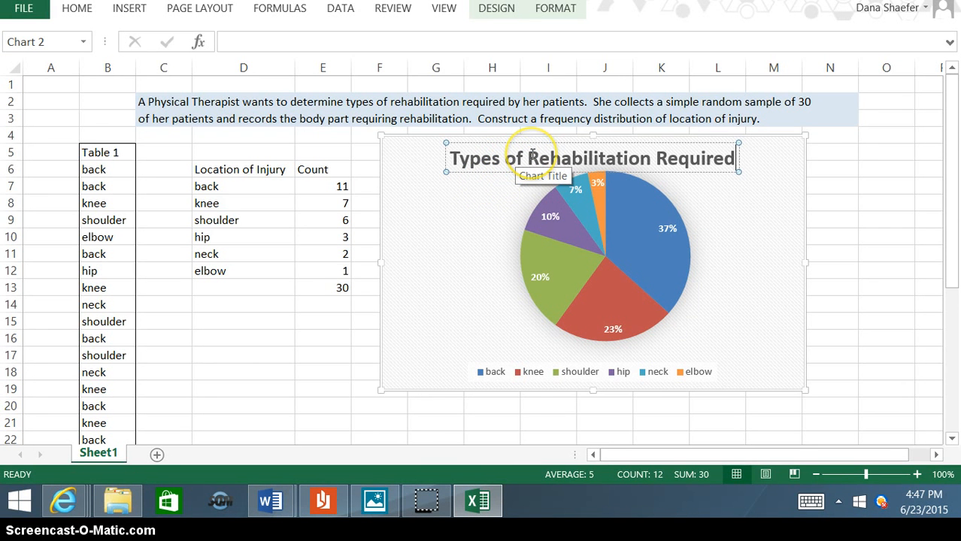
{"action": "left_click", "coordinate": [474, 249]}
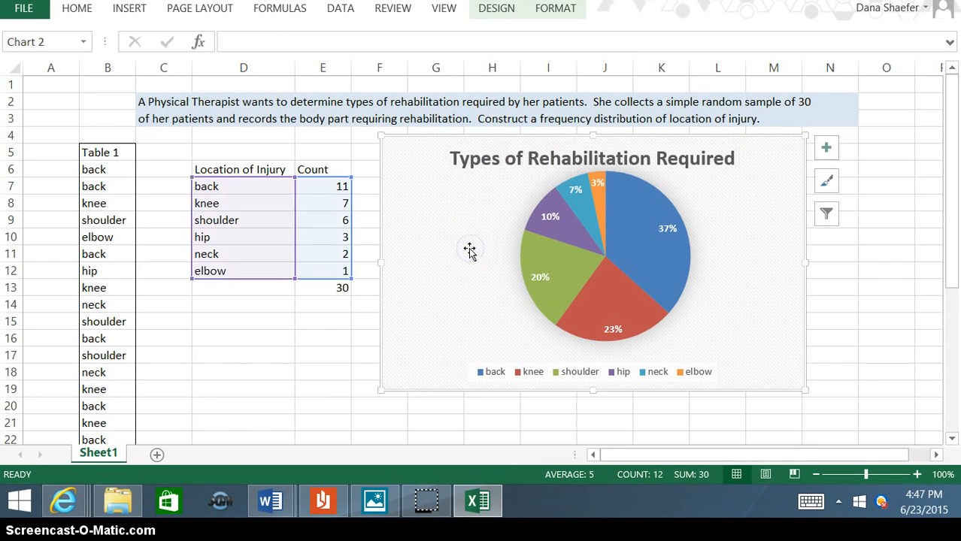
{"action": "left_click", "coordinate": [299, 351]}
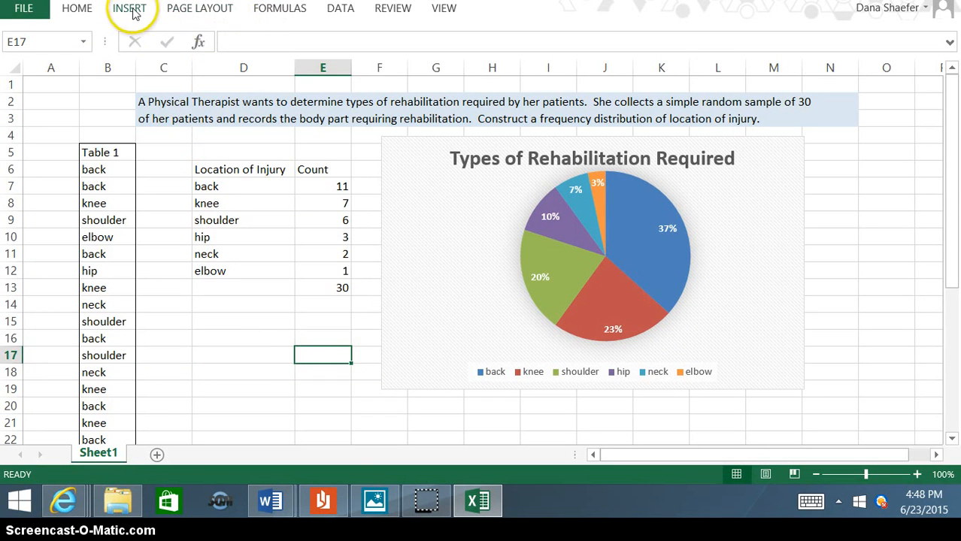
{"action": "left_click", "coordinate": [485, 231]}
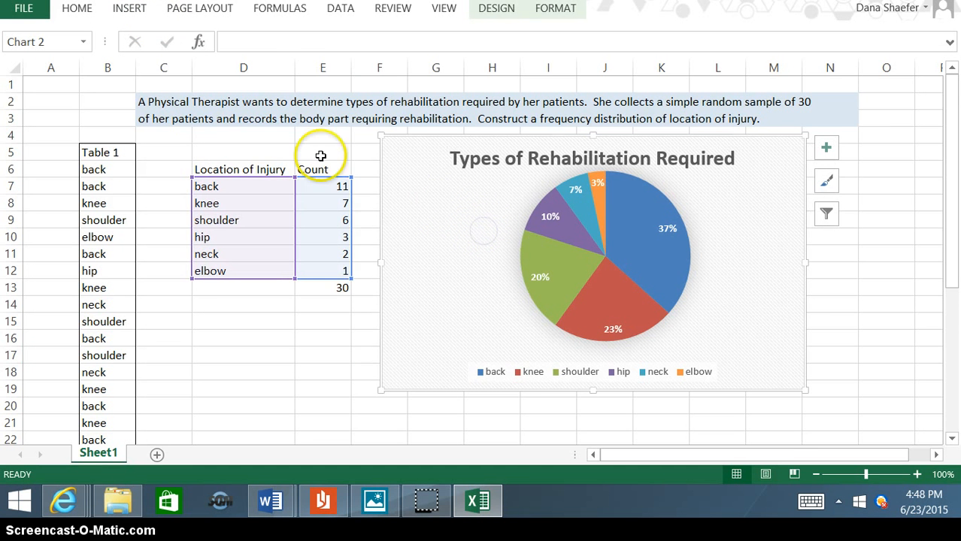
{"action": "left_click", "coordinate": [493, 9]}
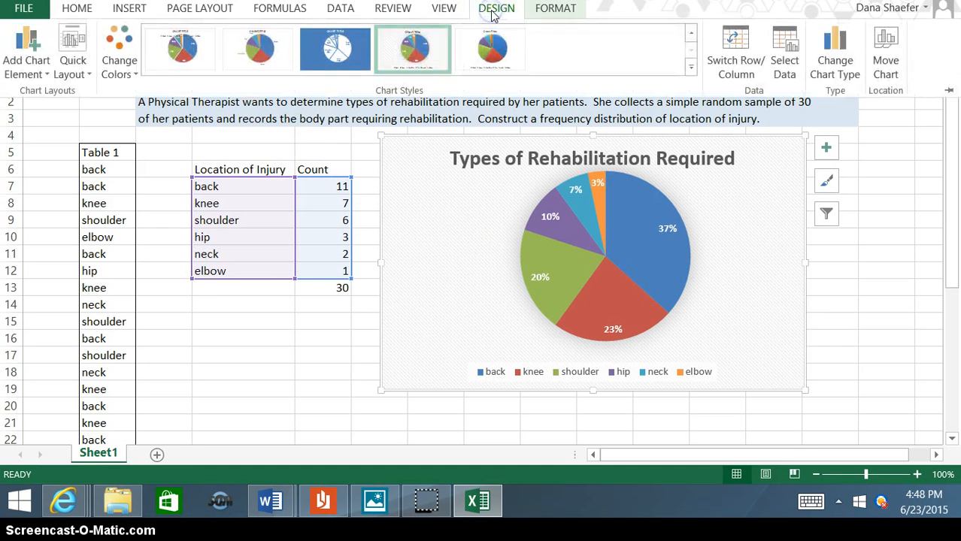
{"action": "left_click", "coordinate": [125, 45]}
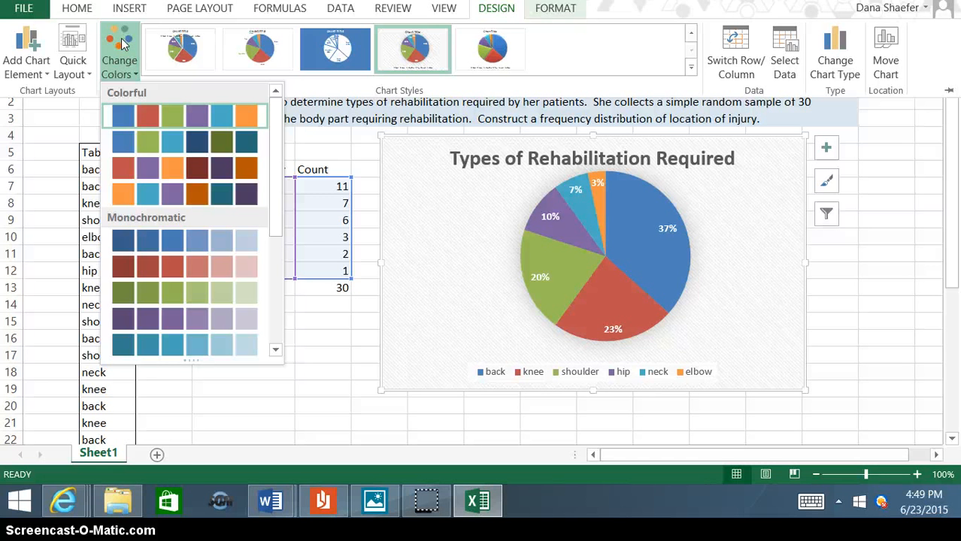
{"action": "key", "text": "Escape"}
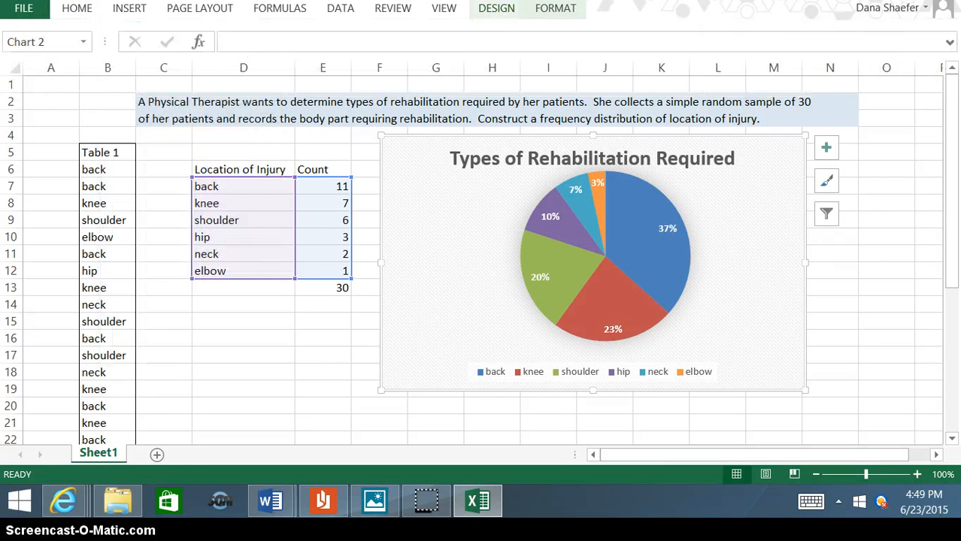